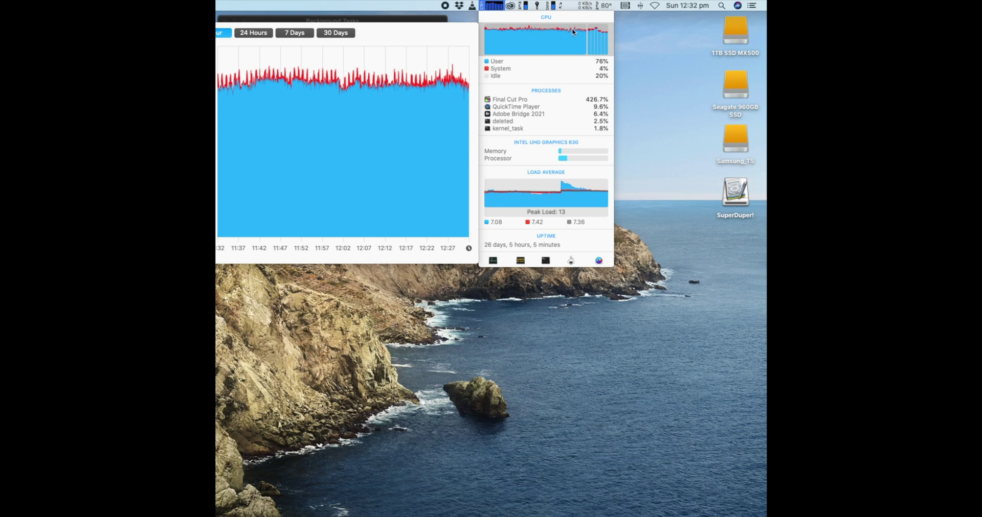
{"action": "left_click", "coordinate": [606, 6]}
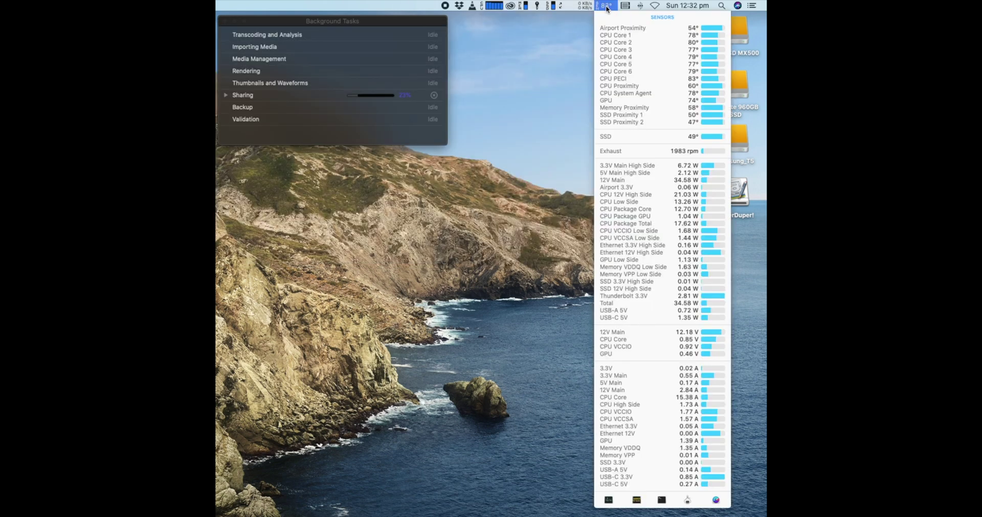